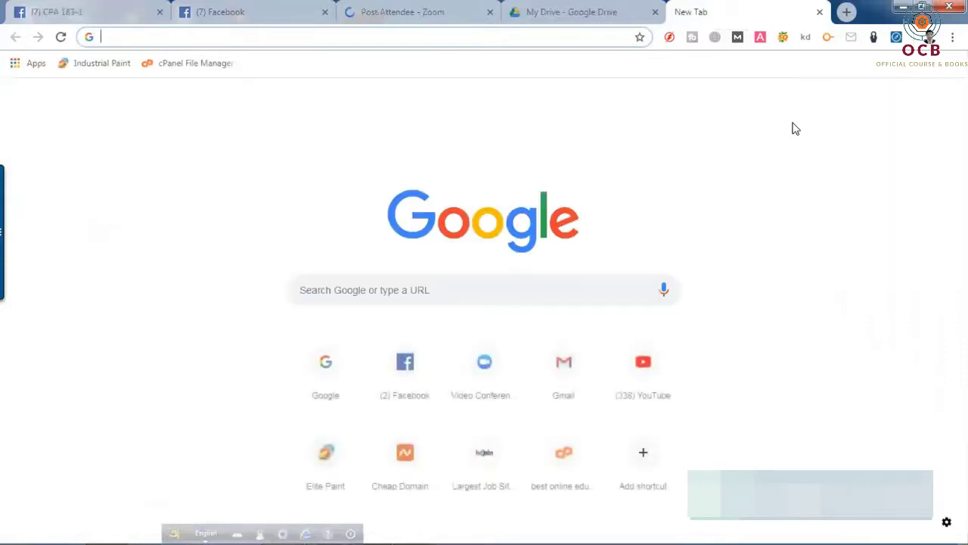
# Open the CPAlead website at cpalead.com.
pyautogui.write('cpagrip.com')
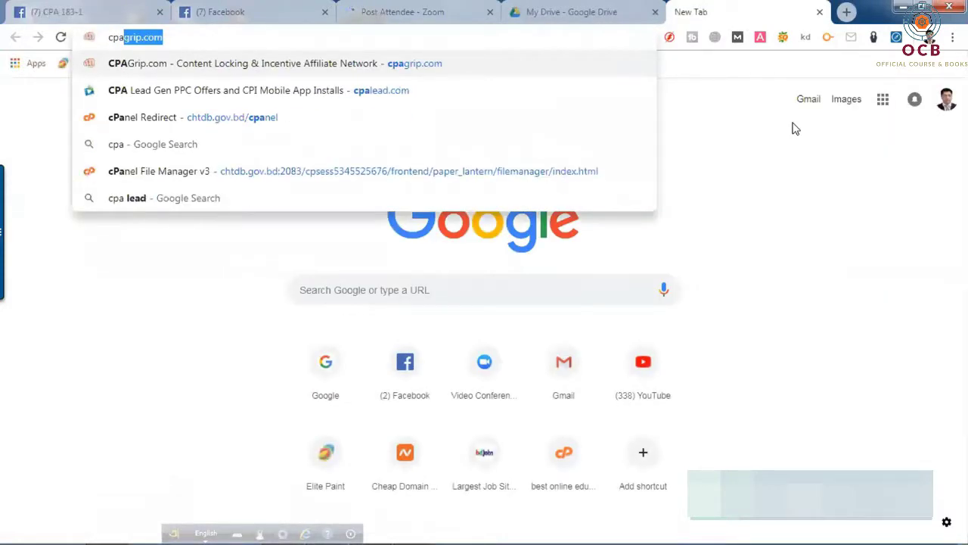
pyautogui.press('Down')
pyautogui.press('Return')
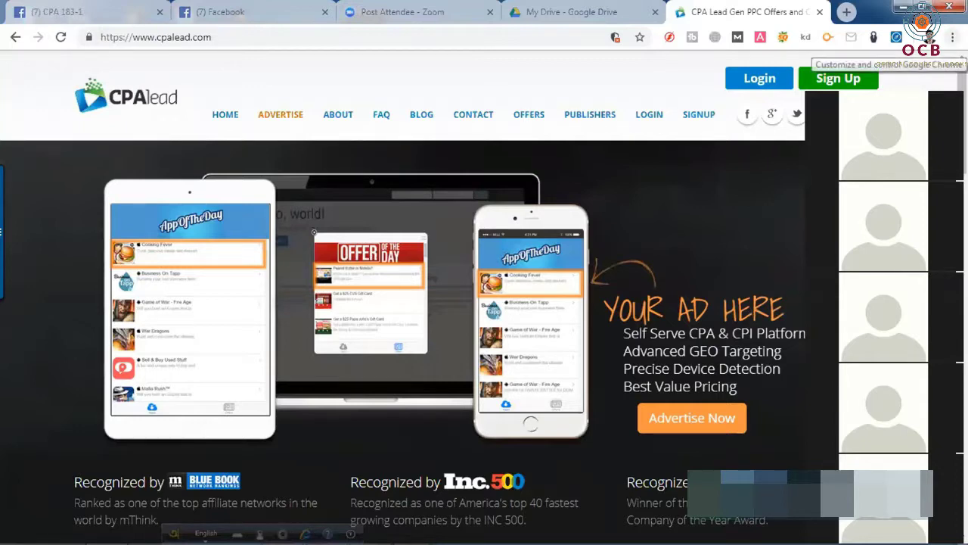
pyautogui.click(954, 37)
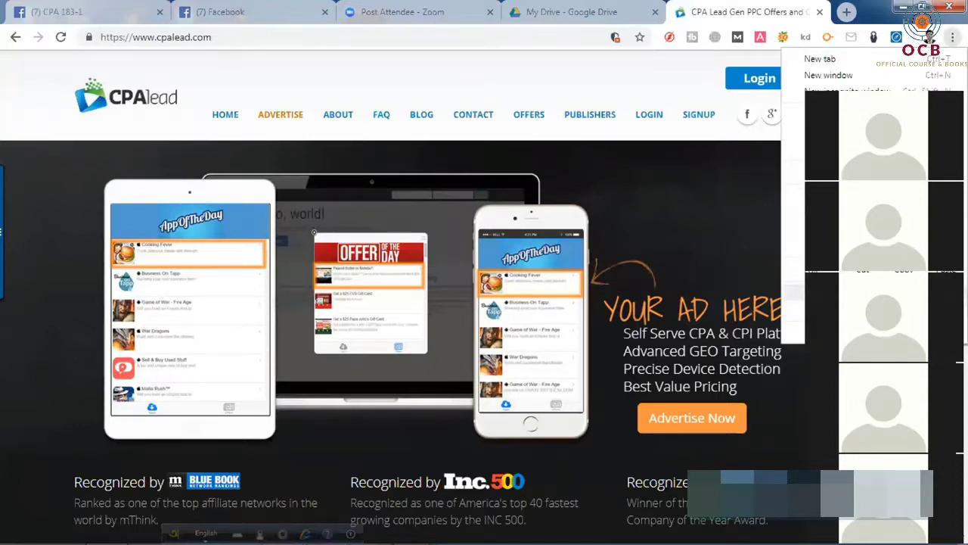
pyautogui.moveTo(831, 244)
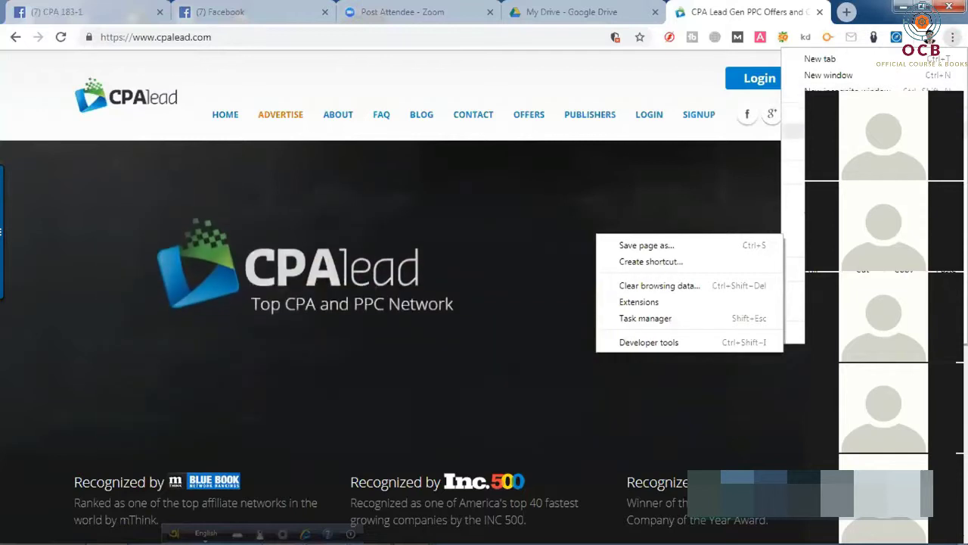
pyautogui.moveTo(831, 115)
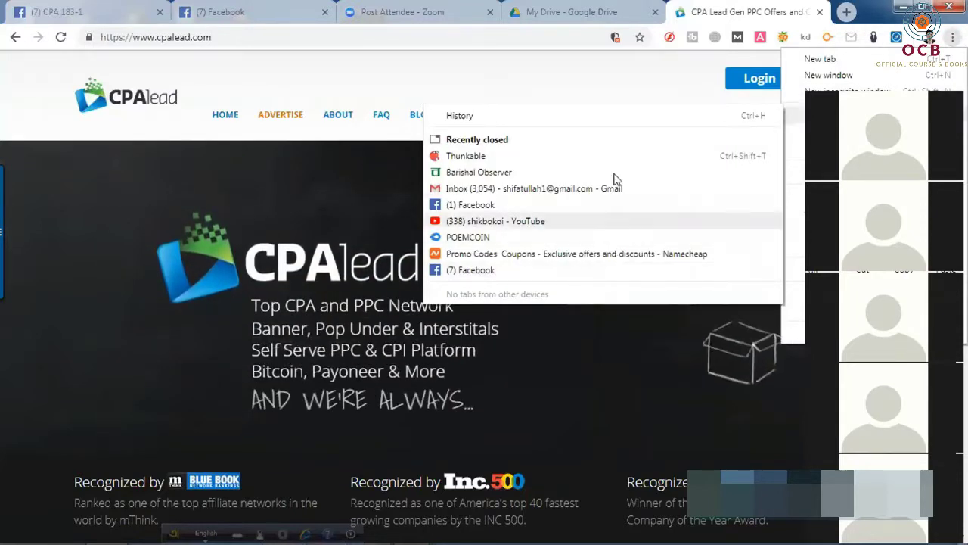
pyautogui.click(276, 73)
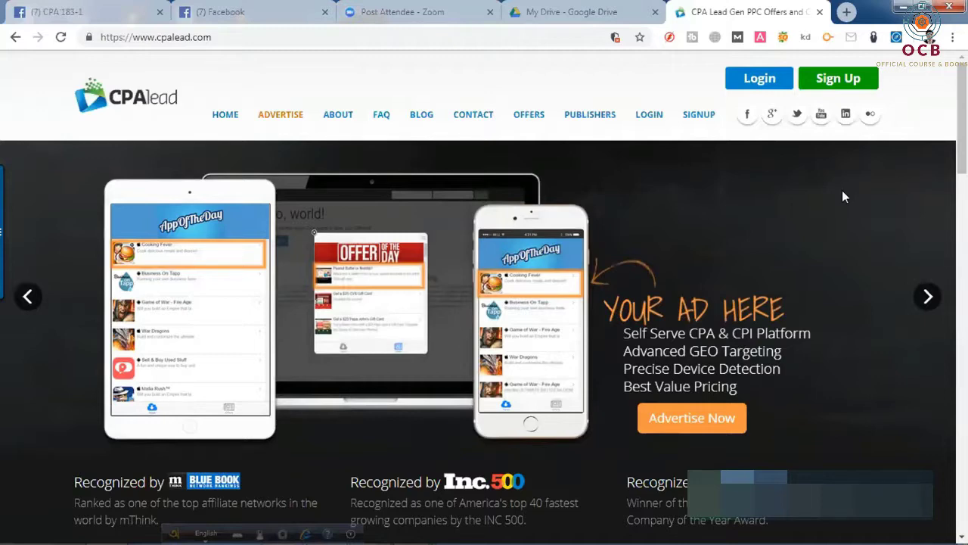
# Look over the CPAlead homepage's introduction to the network and its site navigation options.
pyautogui.scroll(-15, 728, 348)
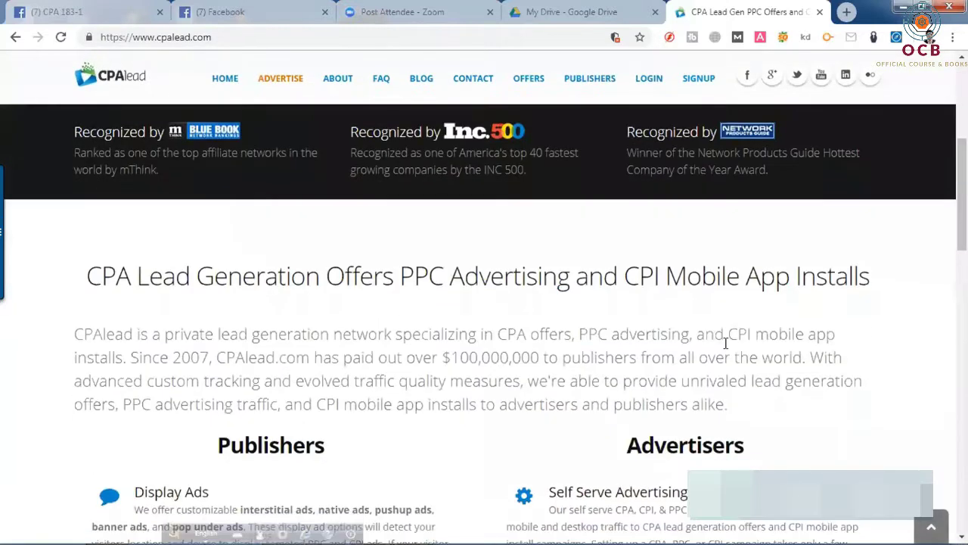
pyautogui.scroll(15, 728, 348)
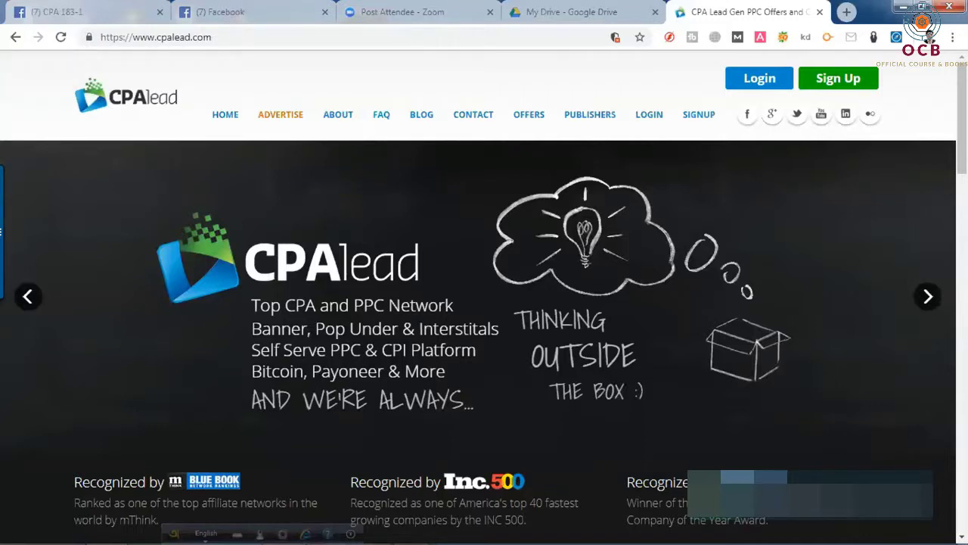
pyautogui.moveTo(966, 543)
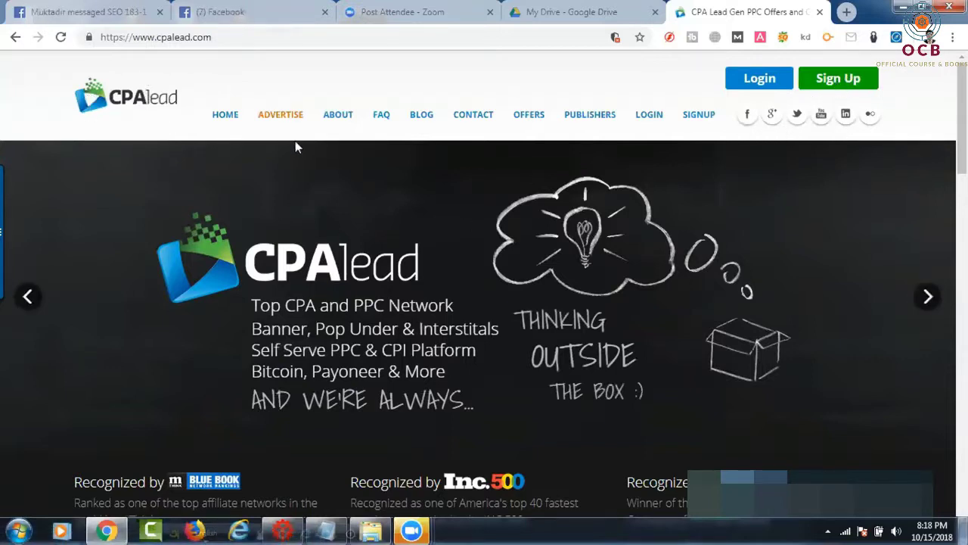
pyautogui.moveTo(269, 123)
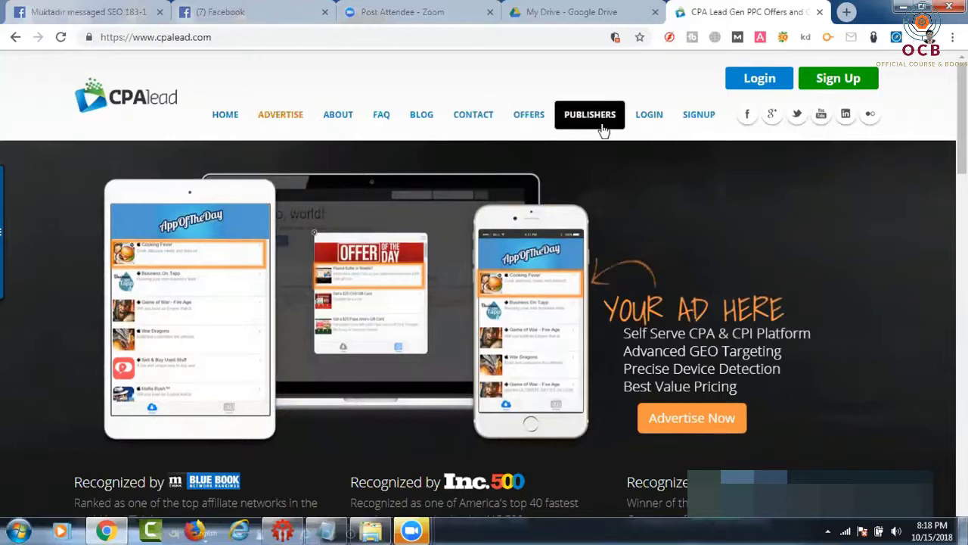
pyautogui.moveTo(297, 130)
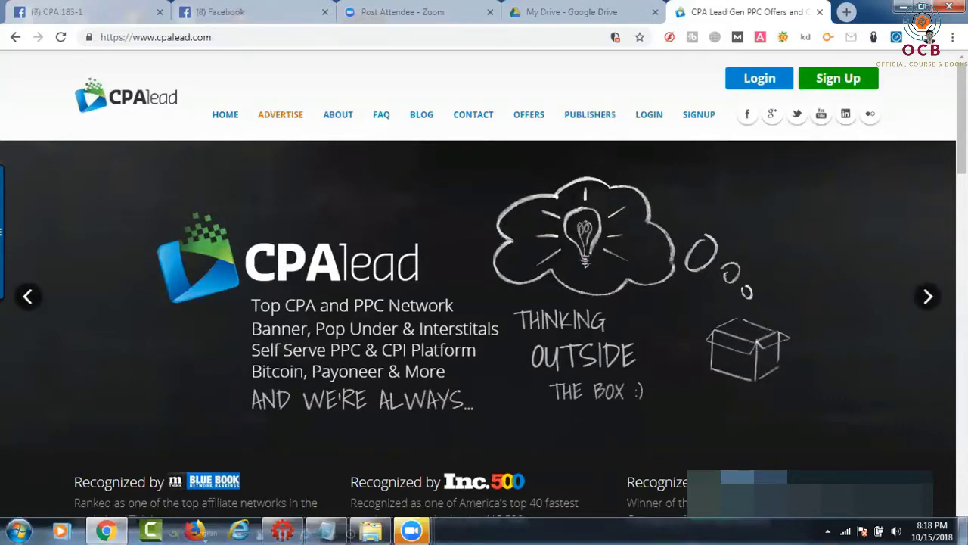
# Review the homepage's Publishers section and open the publisher sign-up page through Start Earning.
pyautogui.scroll(-4, 877, 151)
pyautogui.scroll(-4, 261, 306)
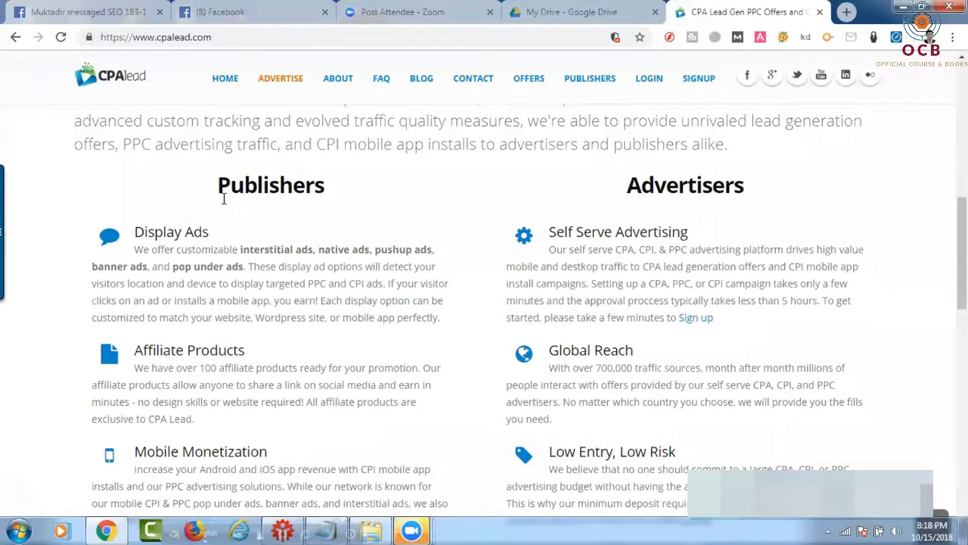
pyautogui.moveTo(280, 194); pyautogui.dragTo(330, 217)
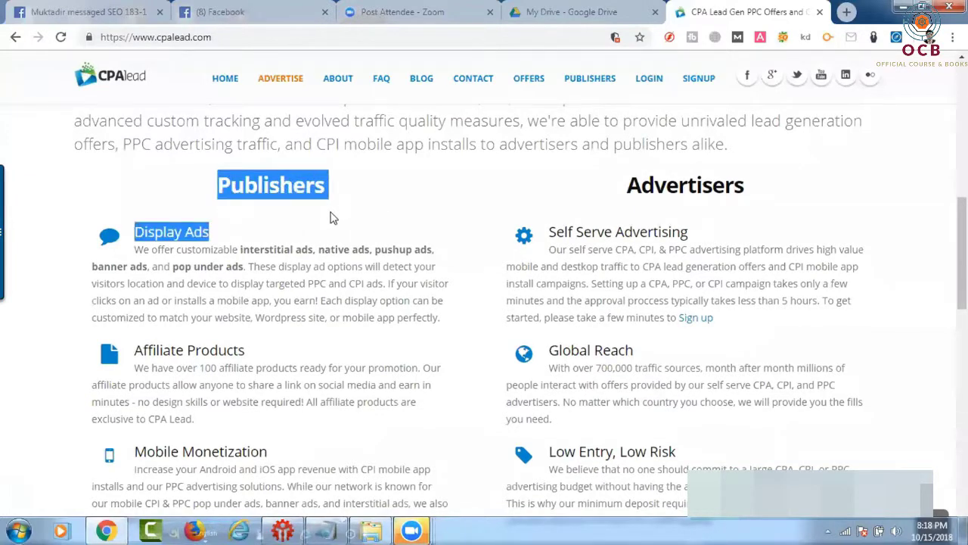
pyautogui.click(283, 293)
pyautogui.scroll(-2, 266, 386)
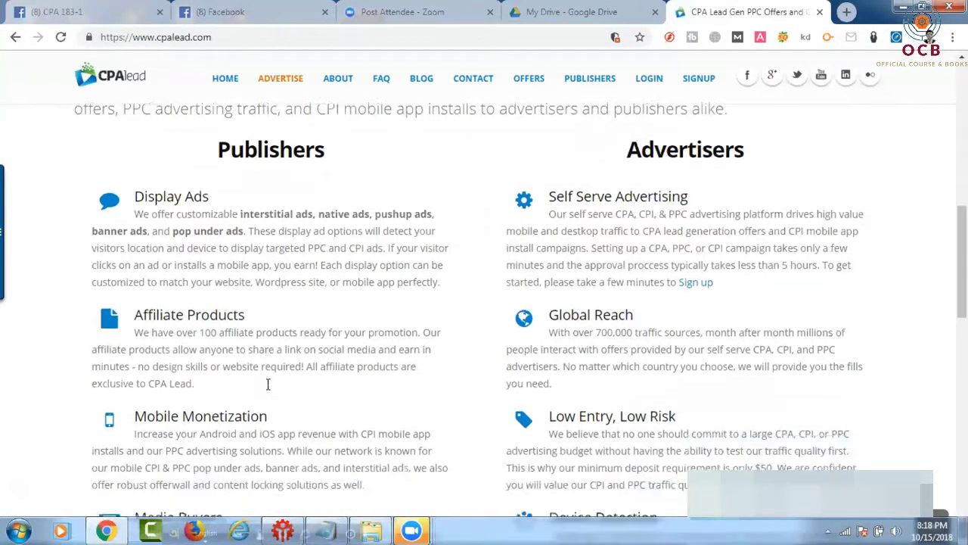
pyautogui.scroll(-2, 269, 367)
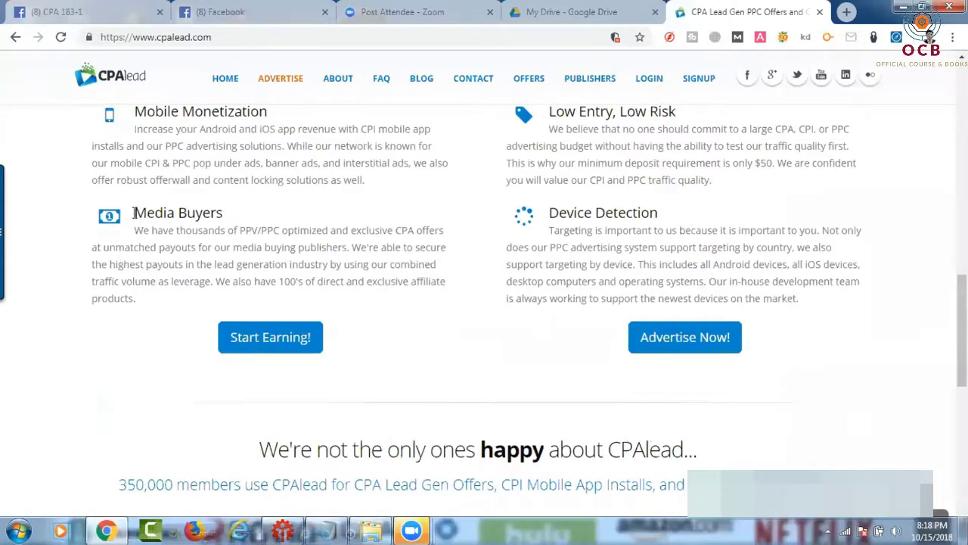
pyautogui.scroll(3, 123, 306)
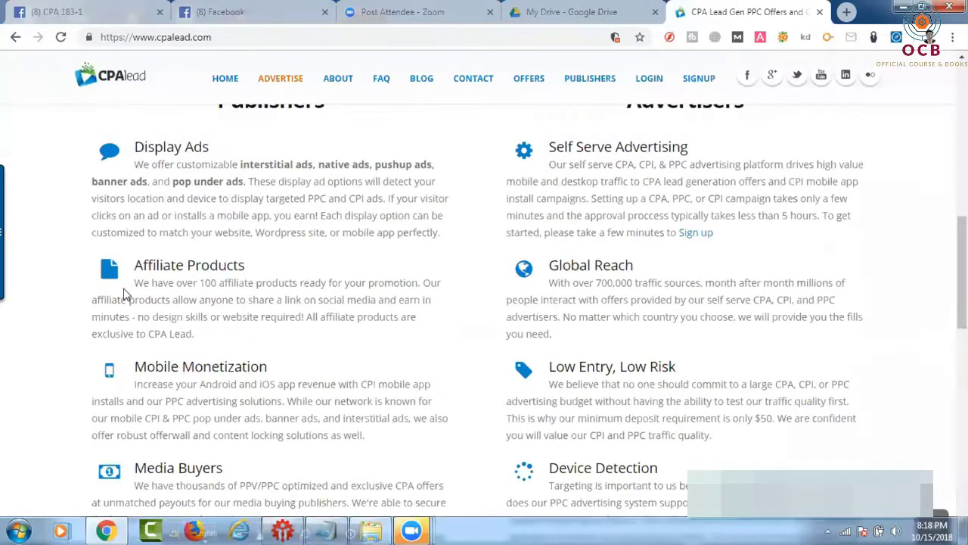
pyautogui.scroll(-2, 133, 292)
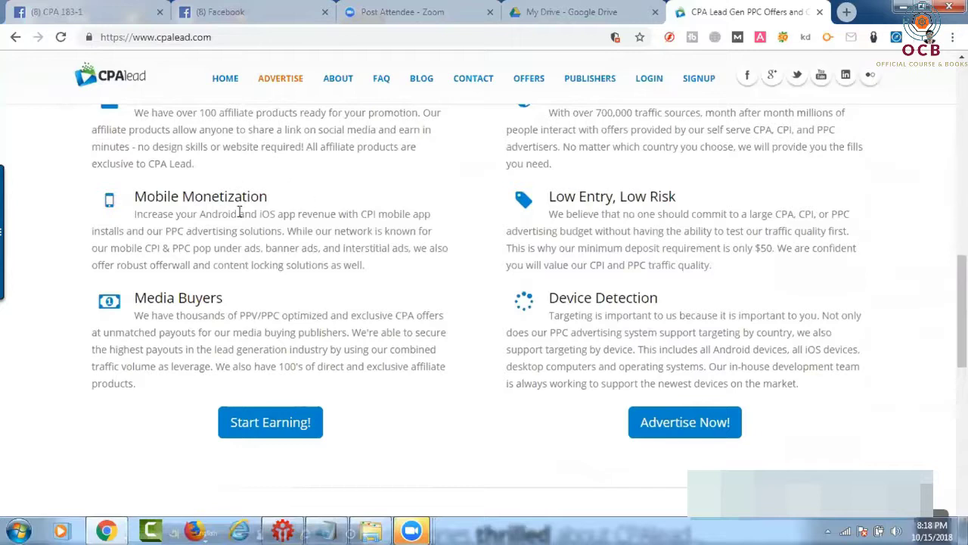
pyautogui.click(291, 428)
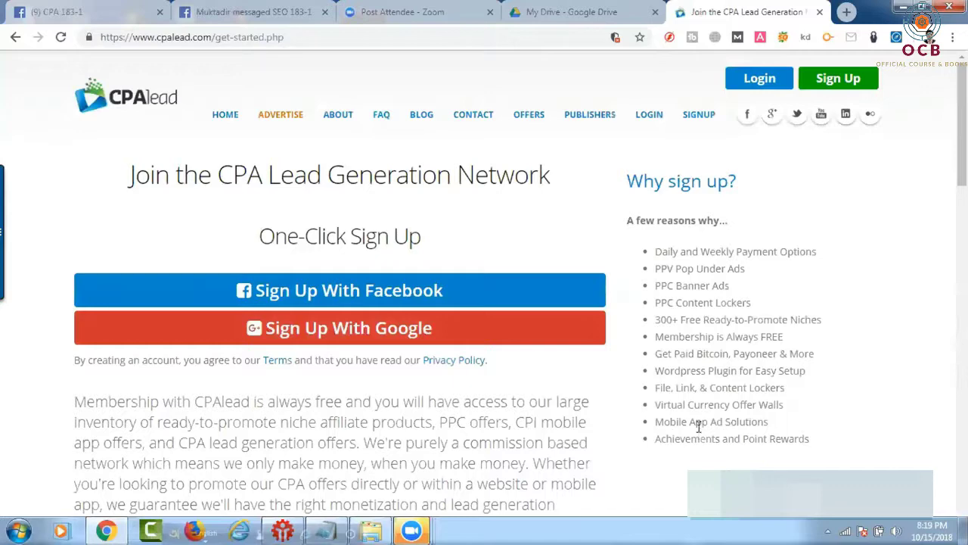
# Examine the sign-up form's name, email and password fields and its list of security questions without filling them in.
pyautogui.scroll(-5, 701, 391)
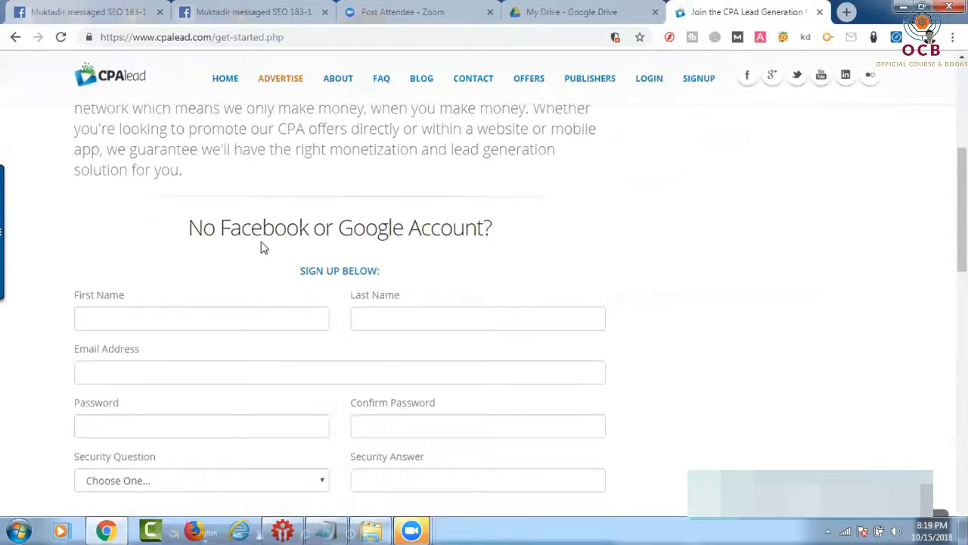
pyautogui.click(149, 315)
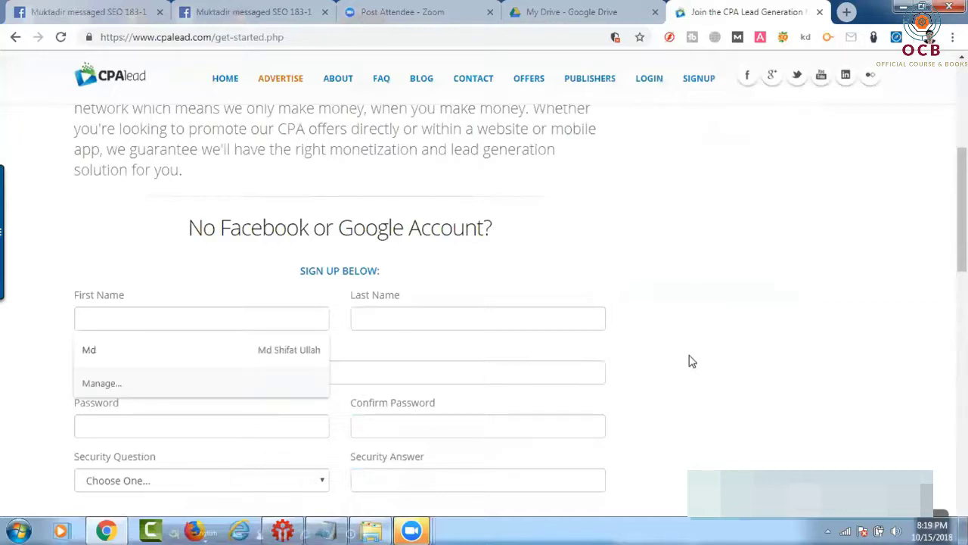
pyautogui.click(839, 361)
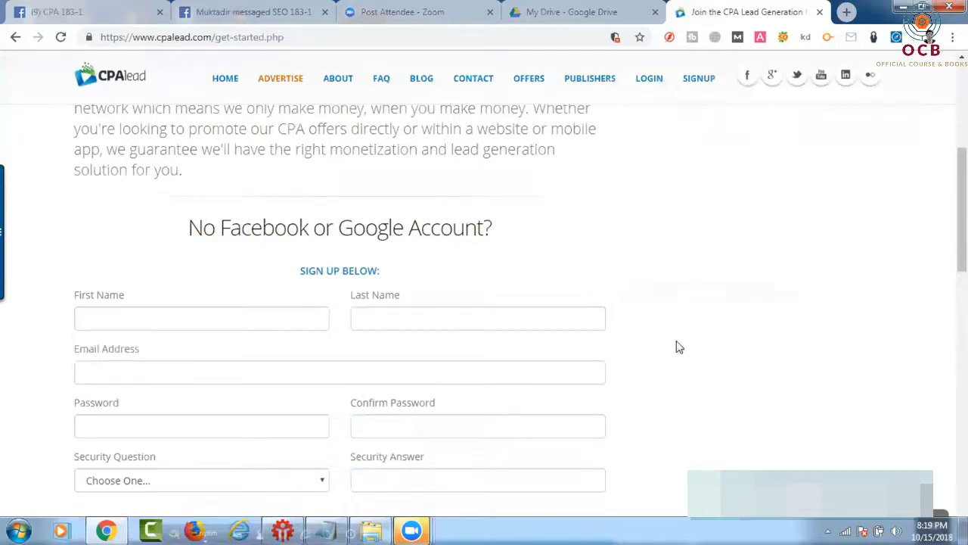
pyautogui.scroll(-1, 679, 347)
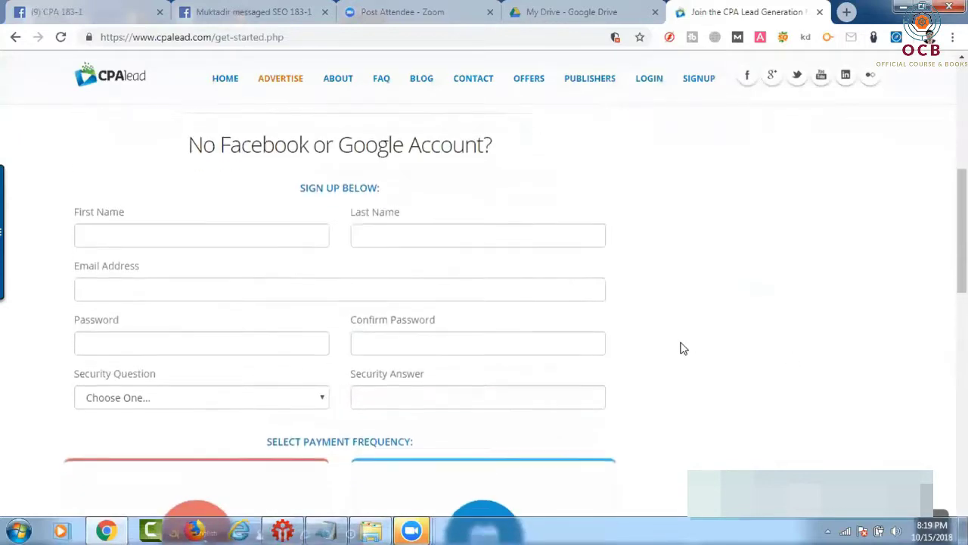
pyautogui.click(139, 289)
pyautogui.click(793, 353)
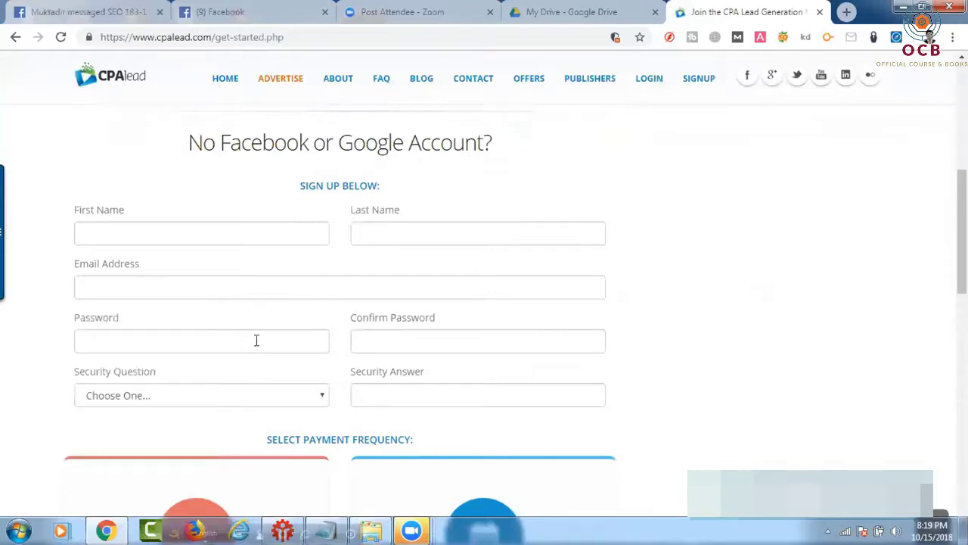
pyautogui.click(162, 400)
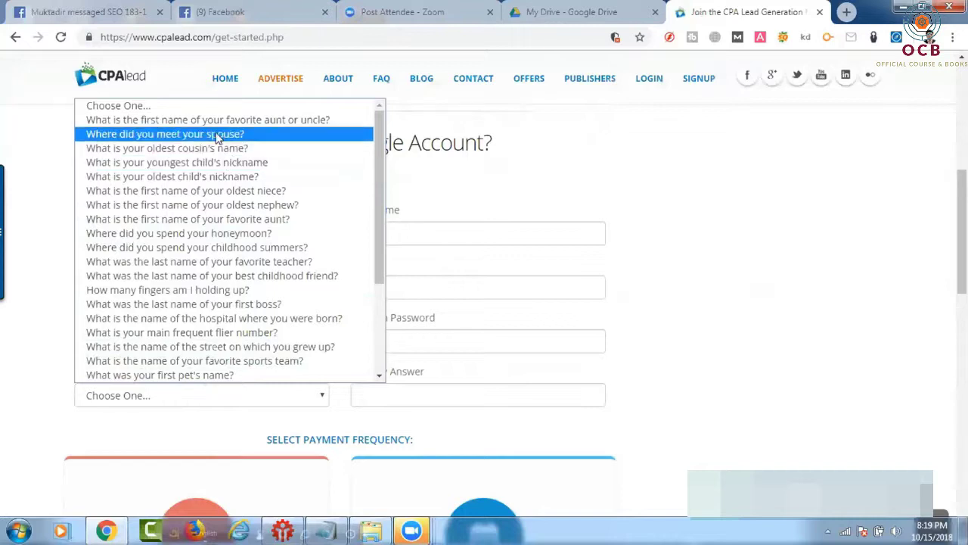
pyautogui.click(486, 397)
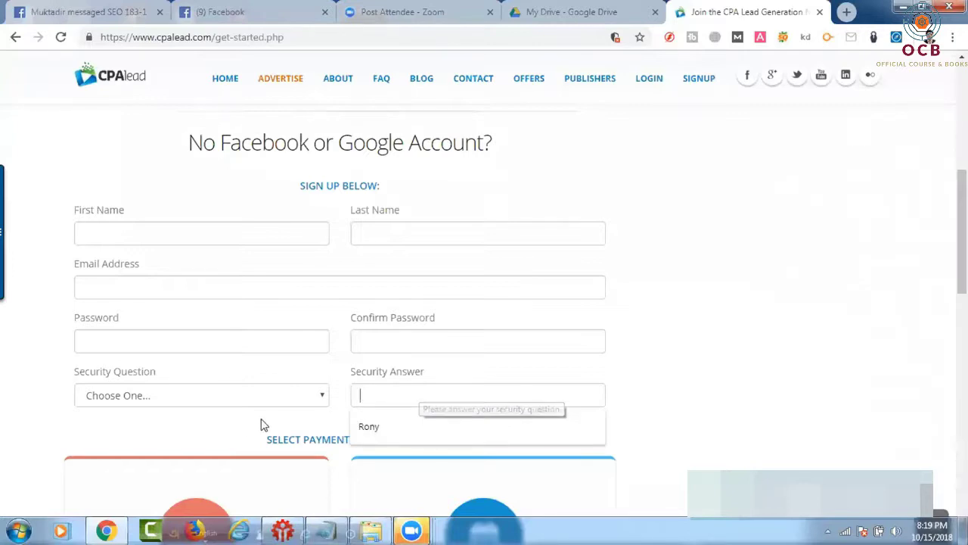
pyautogui.click(182, 396)
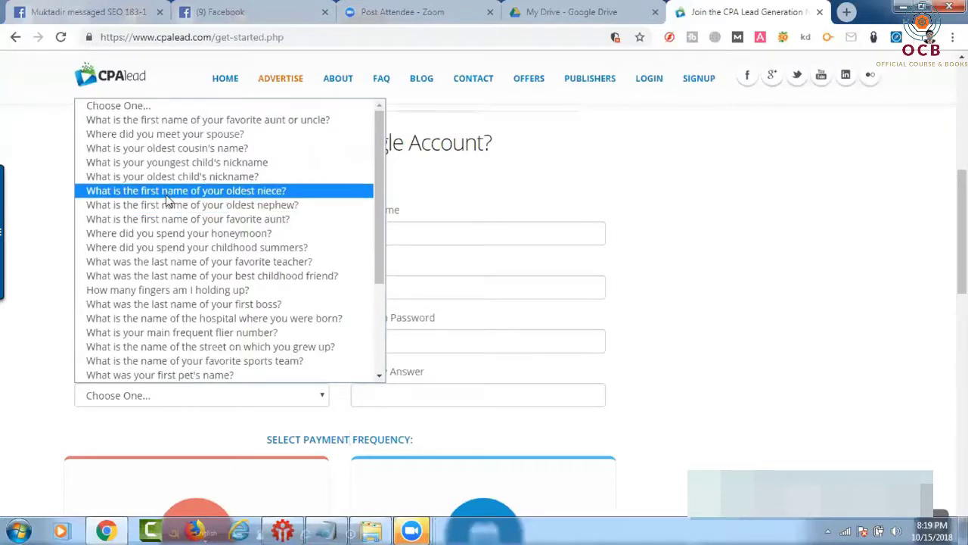
pyautogui.click(38, 348)
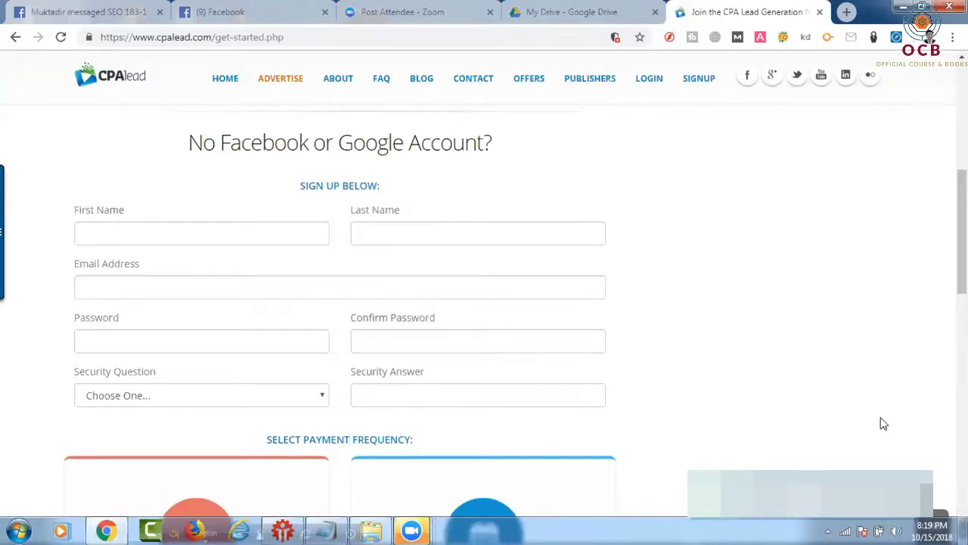
# Review the Daily and Weekly/NET-30 payment frequency options and the form's verification and submission section.
pyautogui.scroll(-1, 884, 424)
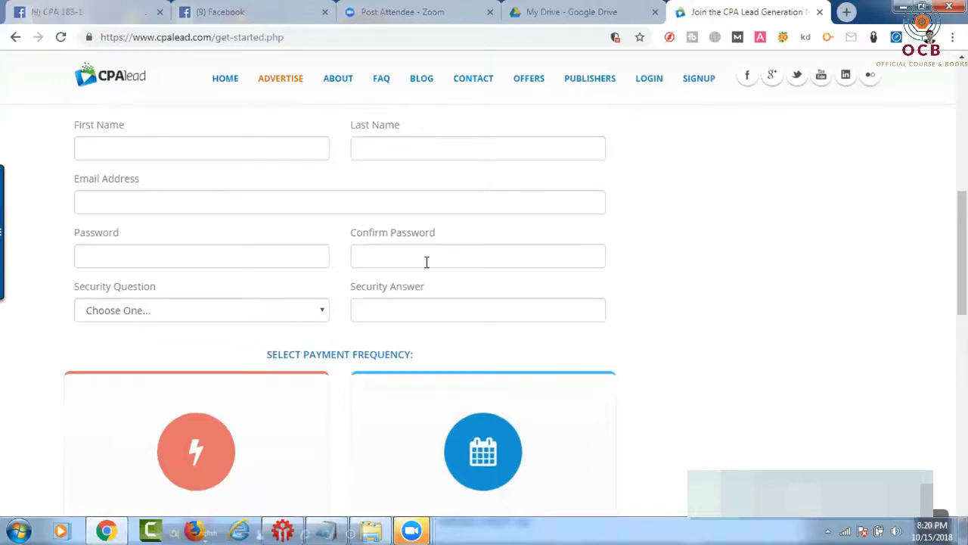
pyautogui.scroll(-2, 819, 338)
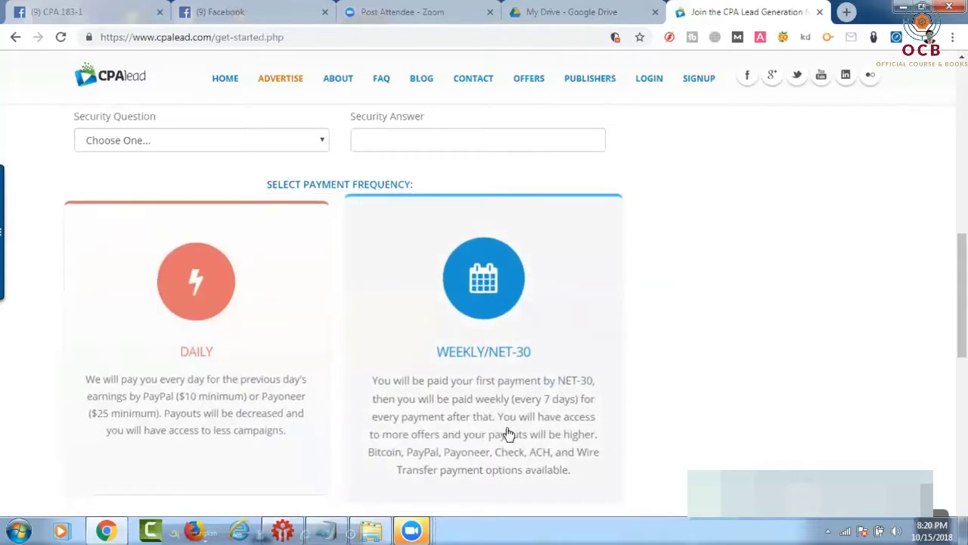
pyautogui.scroll(-1, 508, 432)
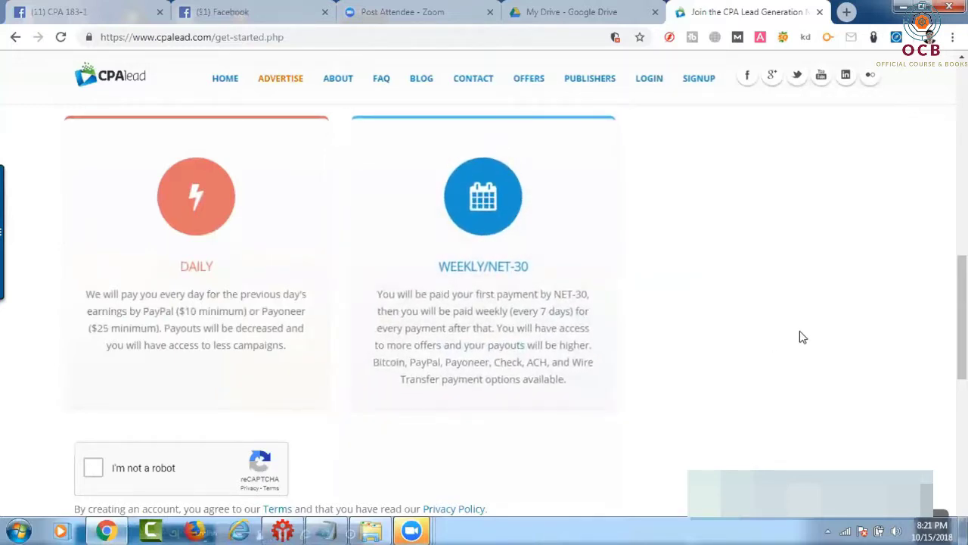
pyautogui.scroll(-1, 827, 339)
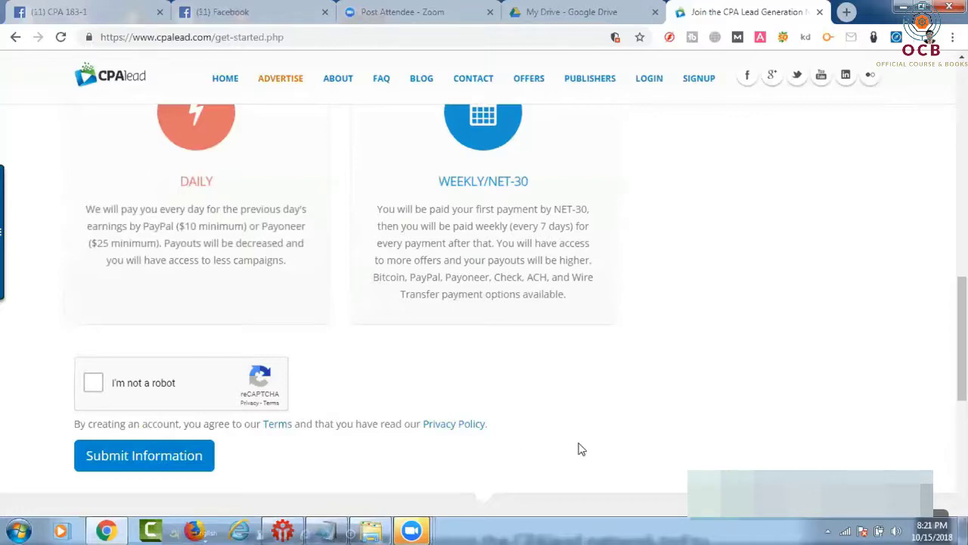
pyautogui.scroll(12, 581, 449)
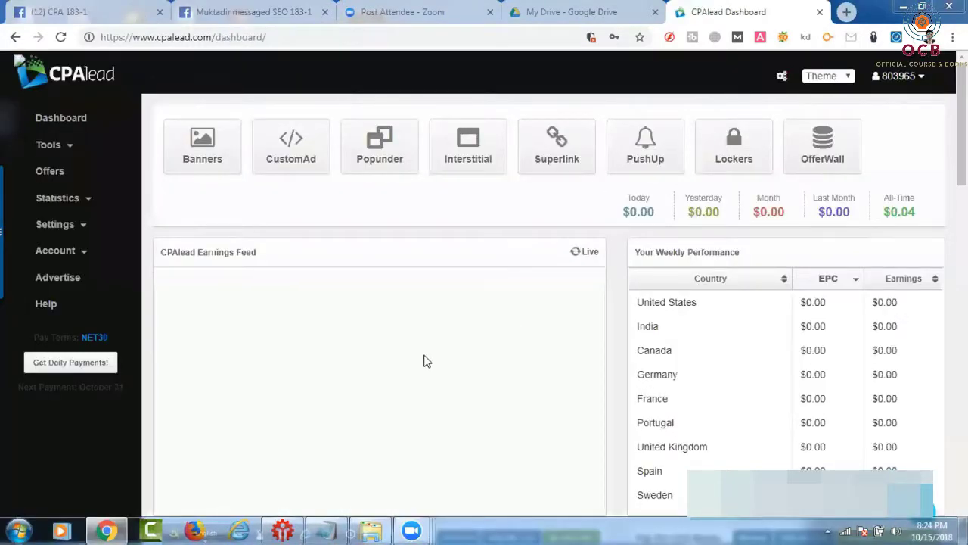
# Examine the CPAlead dashboard's earnings feed, weekly performance, Today's Top Offers, Pay Per Click Niches and news sections.
pyautogui.scroll(-3, 423, 361)
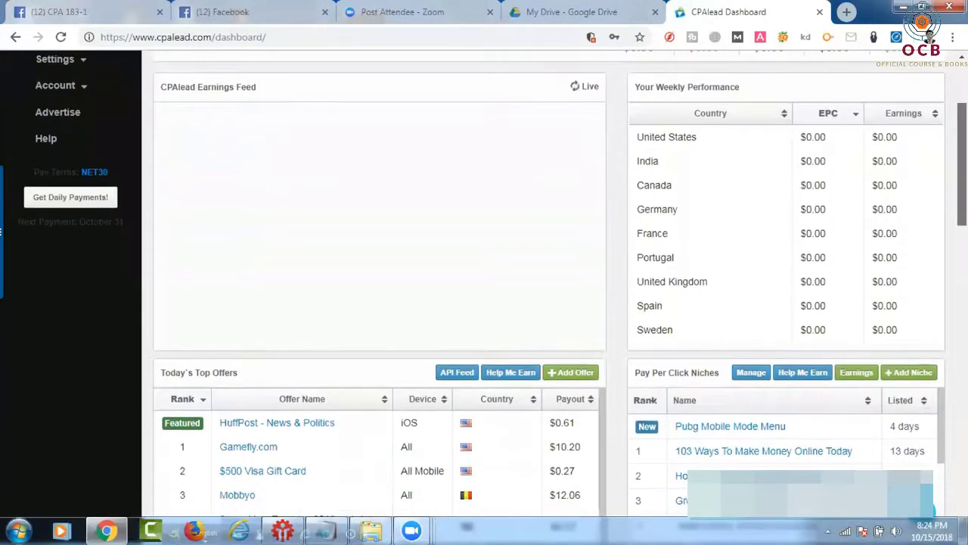
pyautogui.scroll(-2, 596, 265)
pyautogui.scroll(1, 597, 267)
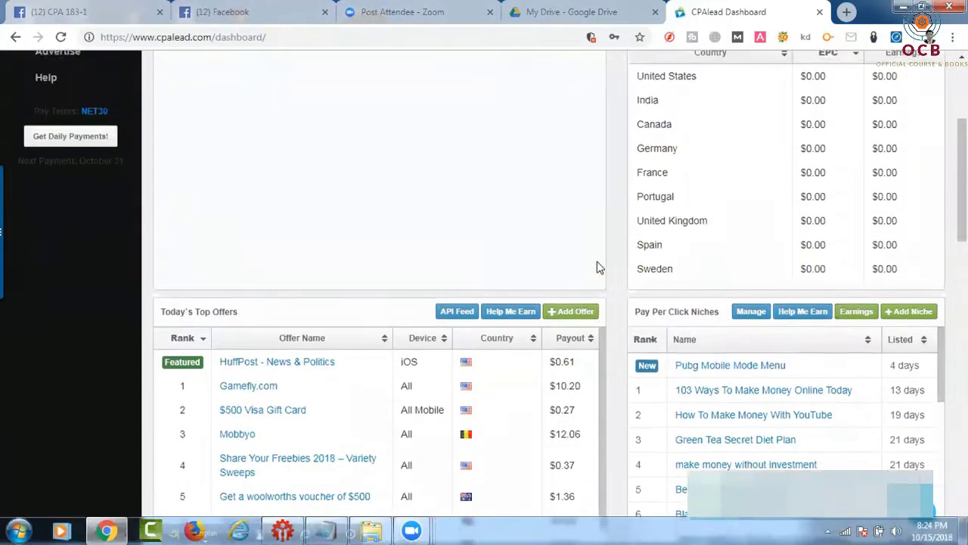
pyautogui.scroll(-12, 597, 262)
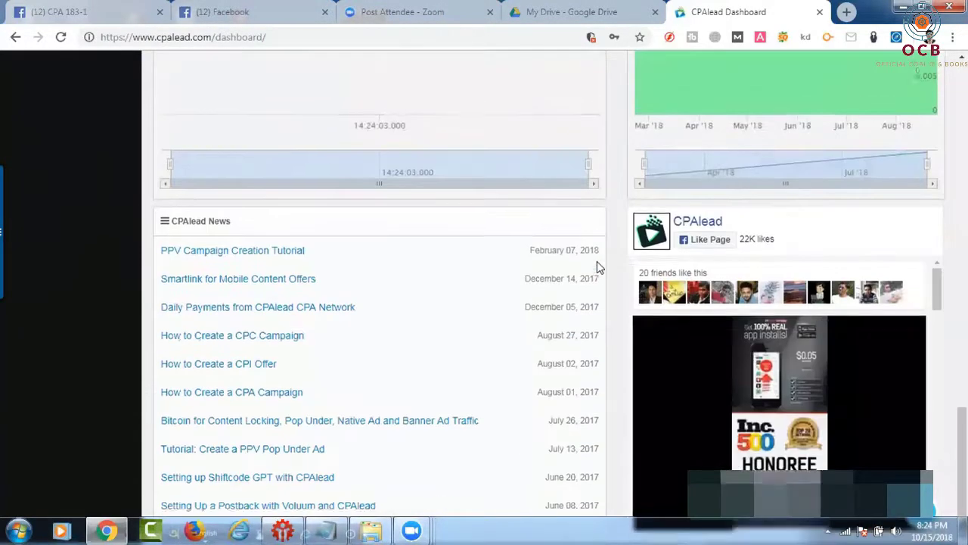
pyautogui.scroll(10, 597, 266)
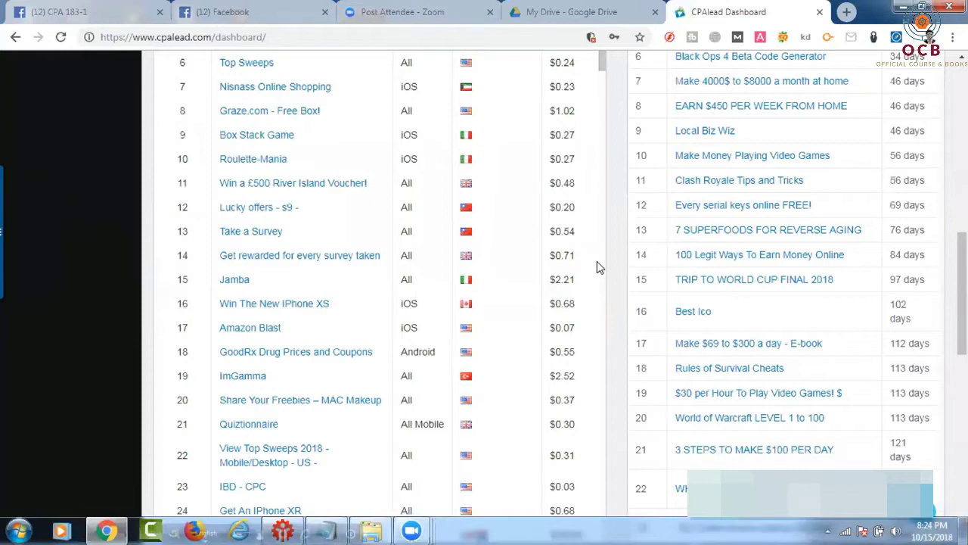
pyautogui.scroll(2, 597, 268)
pyautogui.scroll(2, 597, 267)
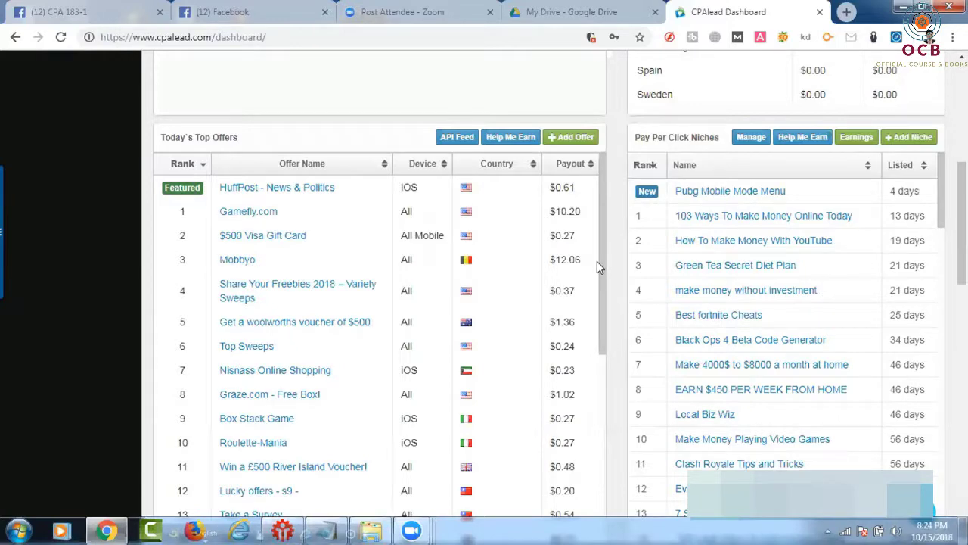
pyautogui.scroll(2, 597, 261)
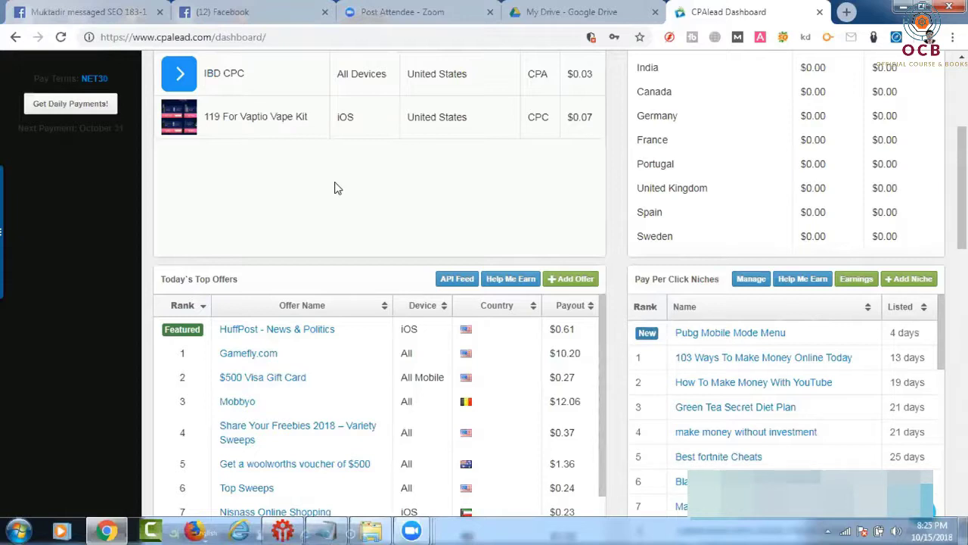
pyautogui.scroll(1, 337, 188)
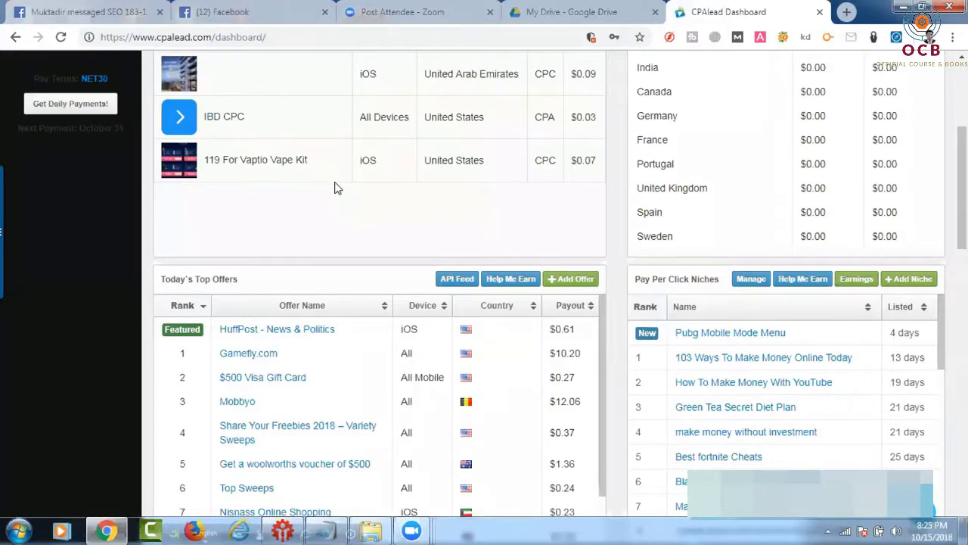